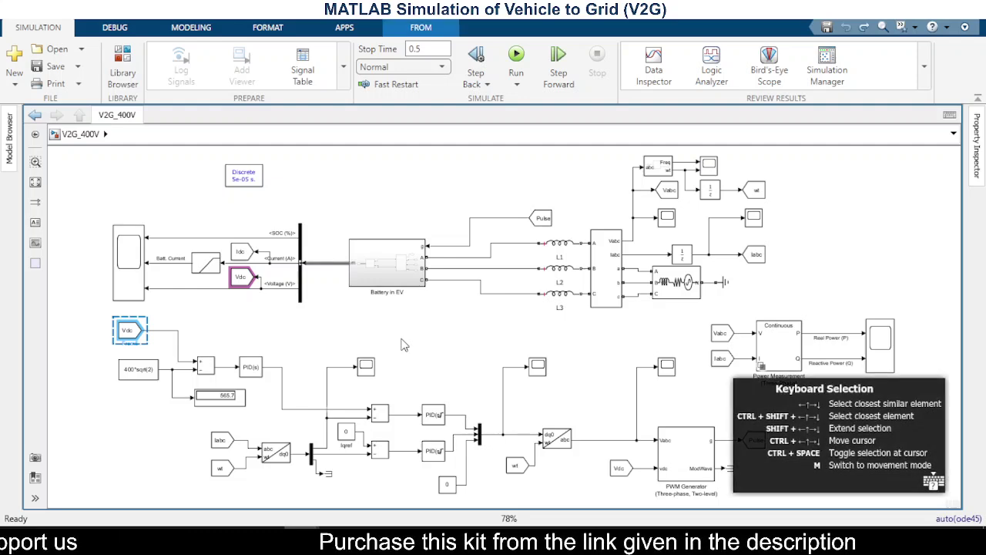
- Dismiss the Keyboard Selection help panel to reveal the full V2G_400V model
{"action": "left_click", "coordinate": [401, 345]}
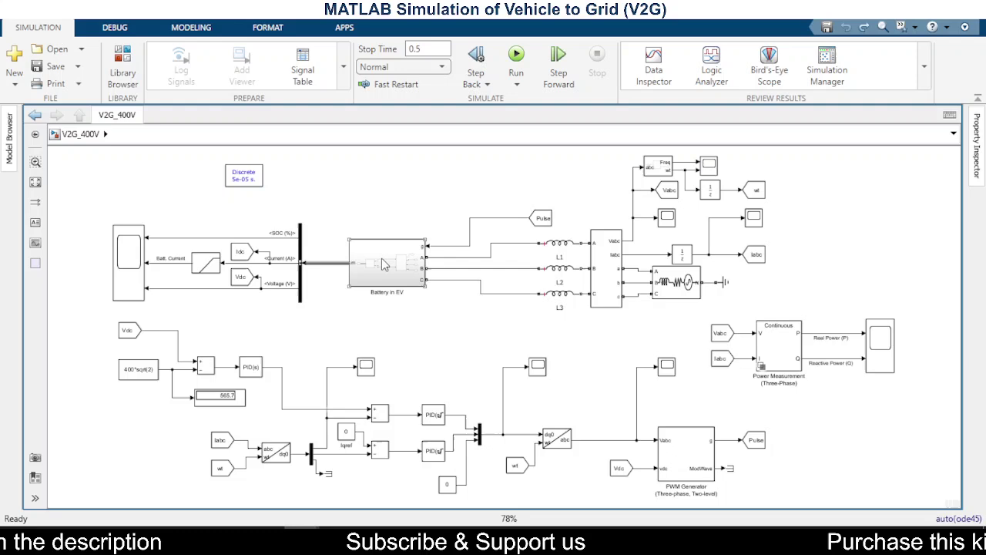
{"action": "double_click", "coordinate": [382, 258]}
{"action": "left_click", "coordinate": [305, 215]}
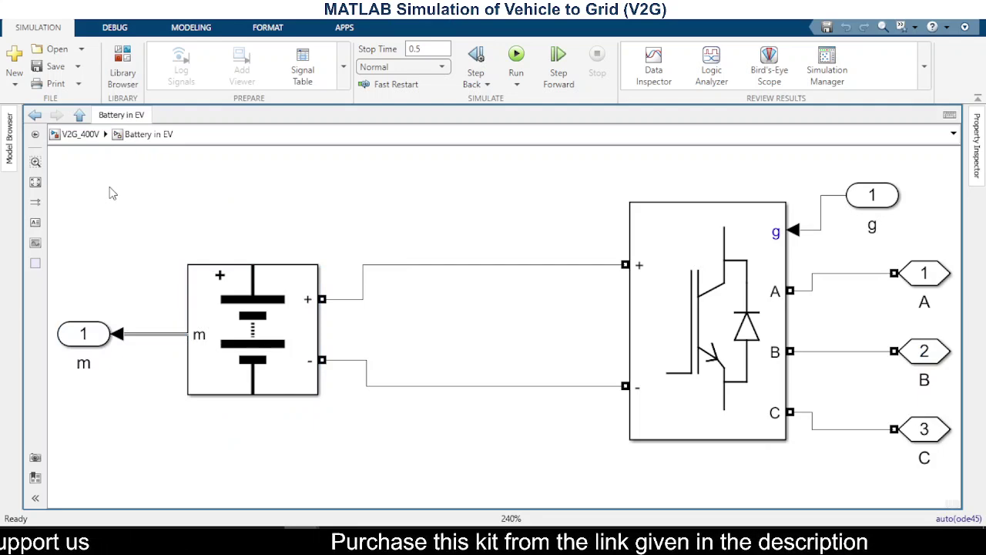
{"action": "left_click", "coordinate": [81, 135]}
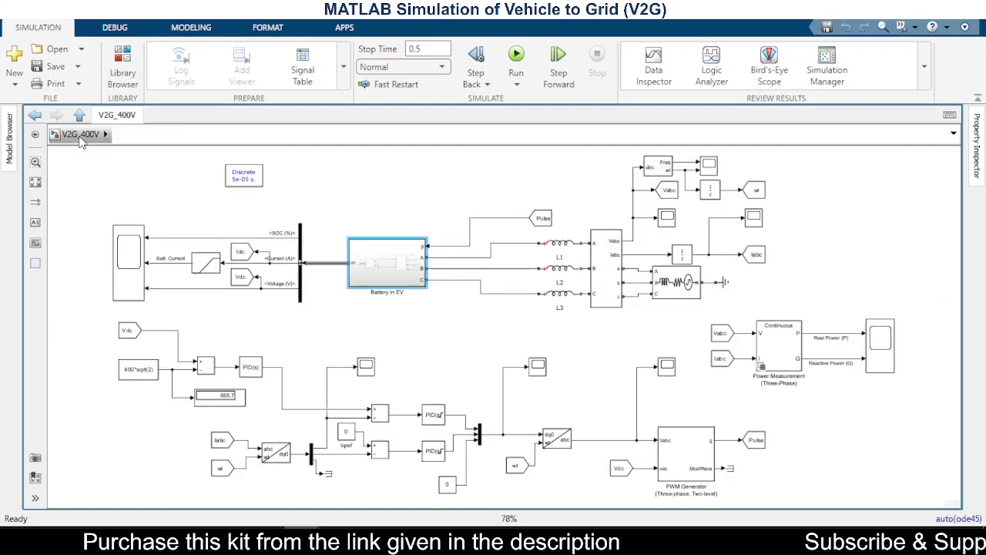
- Clear the current selection on the V2G_400V canvas
{"action": "left_click", "coordinate": [424, 216]}
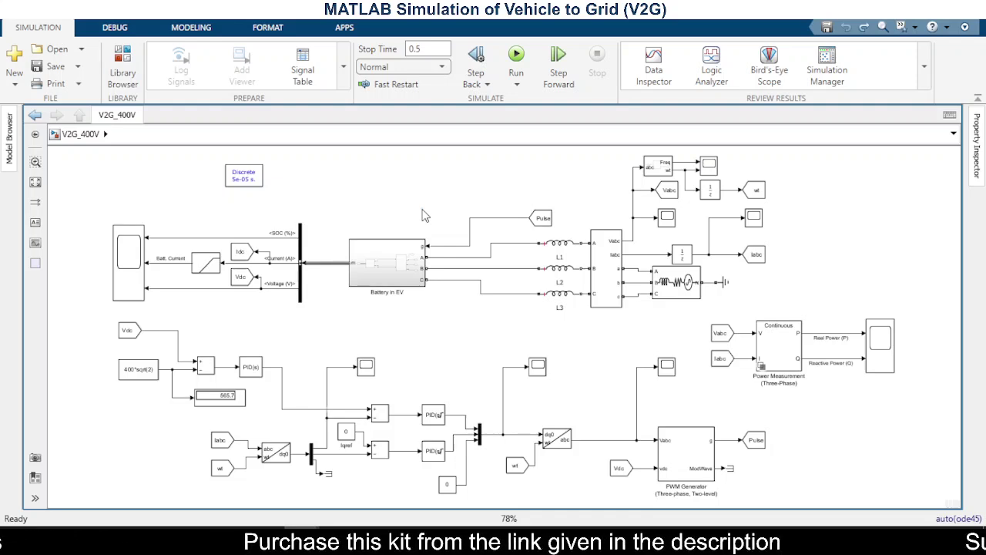
{"action": "double_click", "coordinate": [390, 268]}
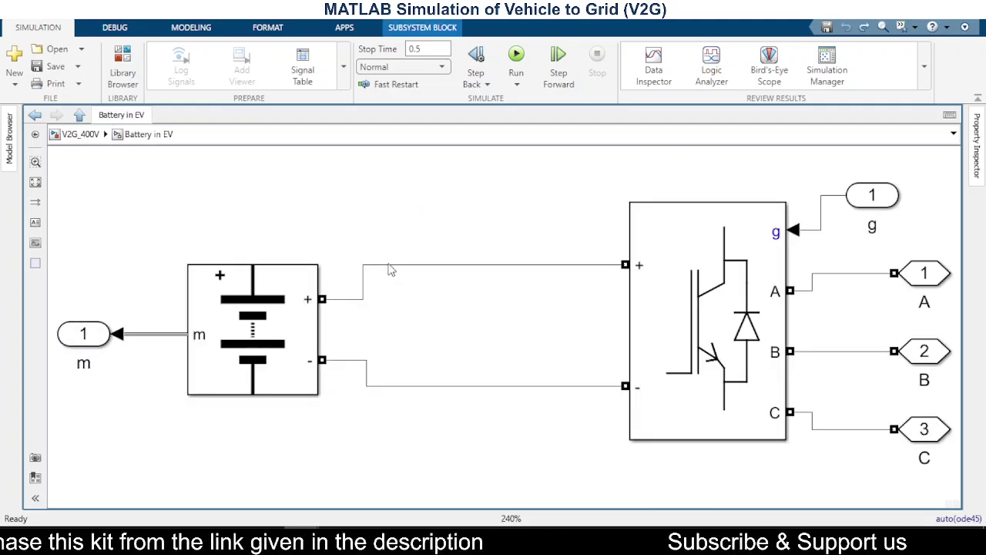
{"action": "left_click", "coordinate": [835, 247]}
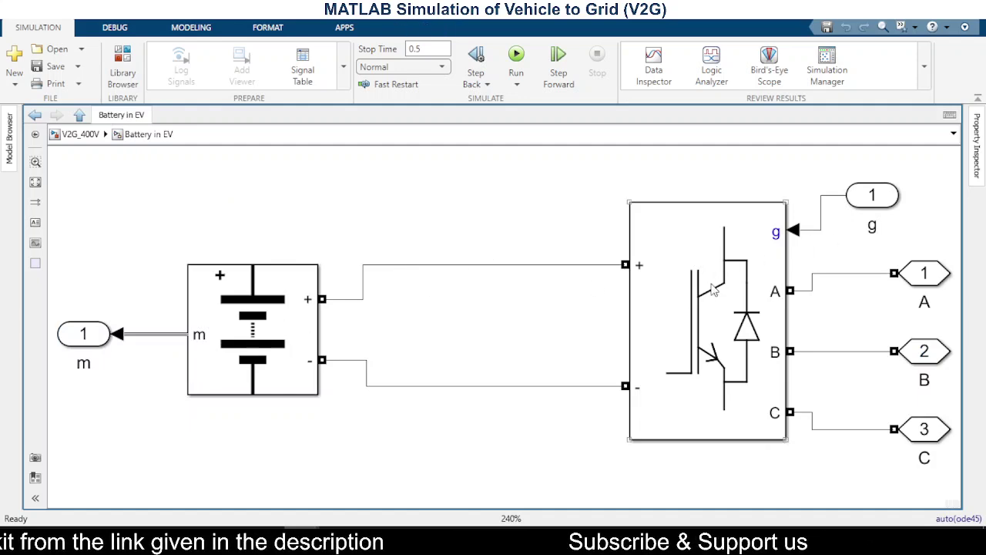
{"action": "left_click", "coordinate": [263, 339]}
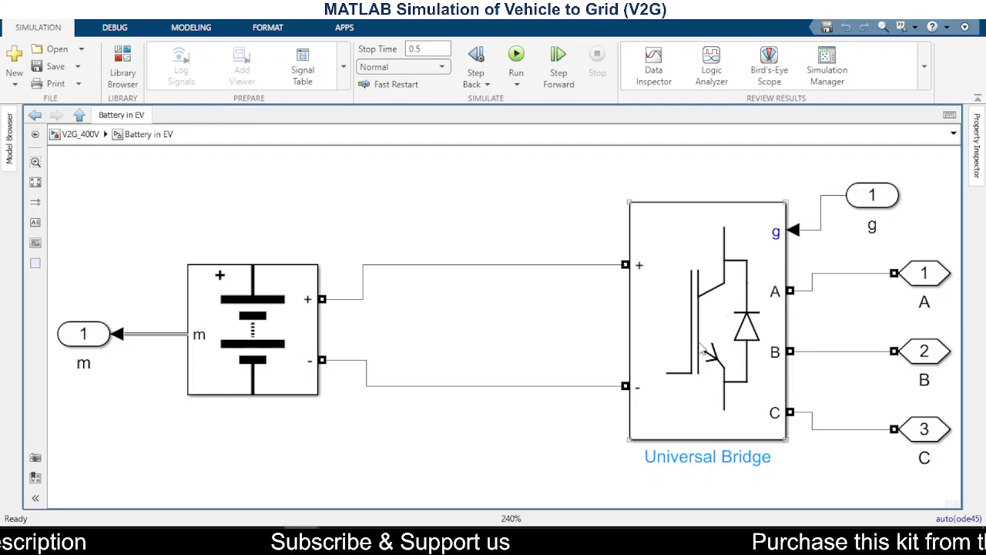
{"action": "left_click", "coordinate": [296, 336]}
{"action": "double_click", "coordinate": [296, 336]}
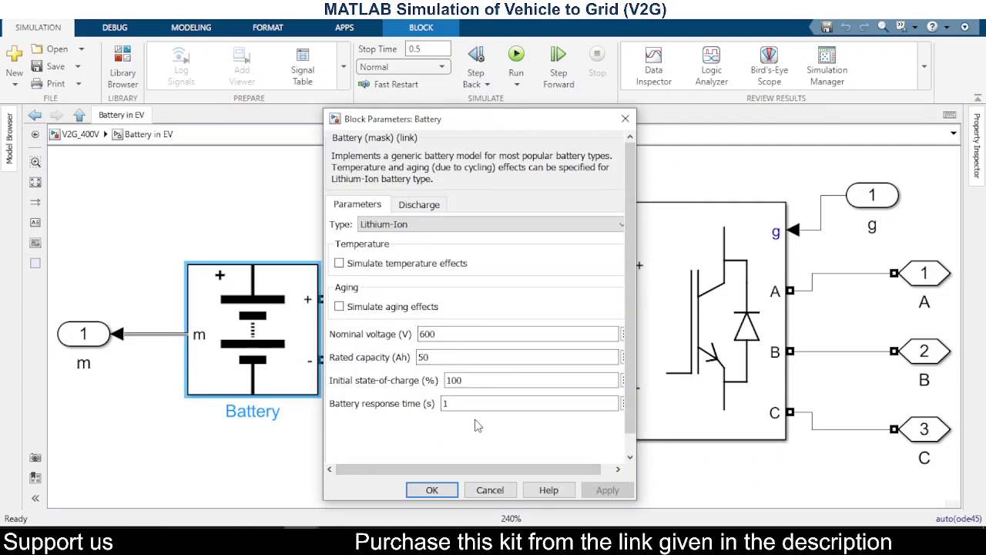
{"action": "left_click", "coordinate": [454, 380]}
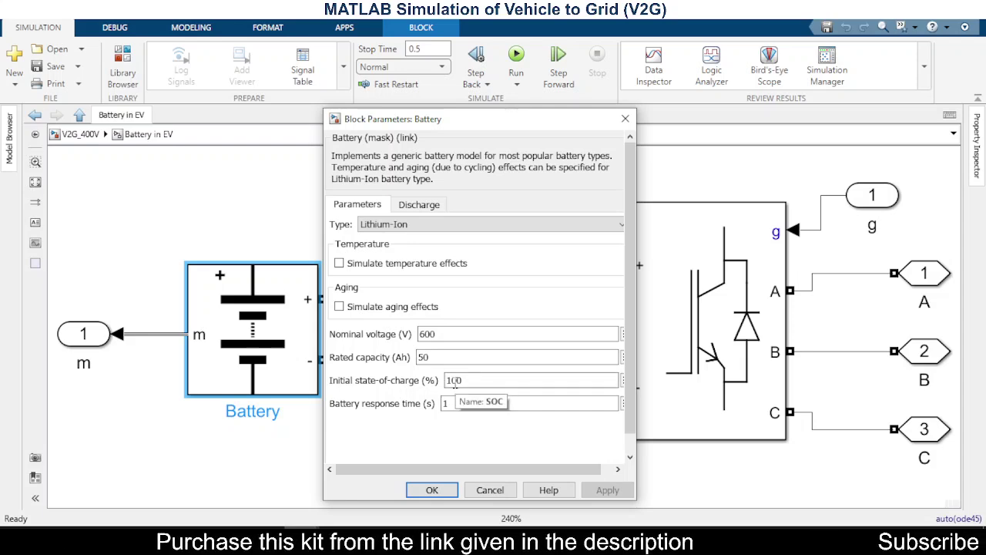
{"action": "left_click", "coordinate": [433, 492]}
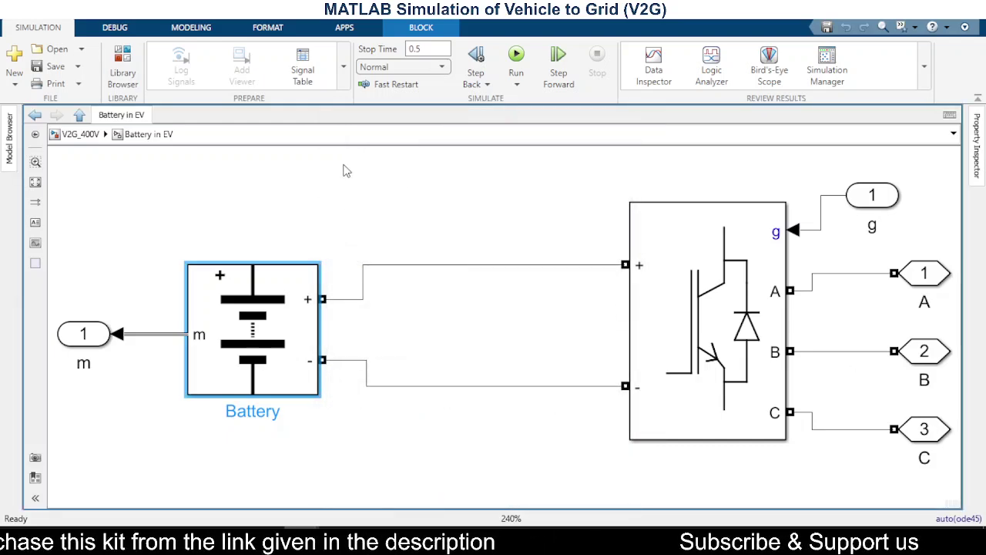
- Return to top-level V2G_400V and review Three-Phase V-I Measurement1's phase-to-phase voltage and current settings
{"action": "left_click", "coordinate": [77, 135]}
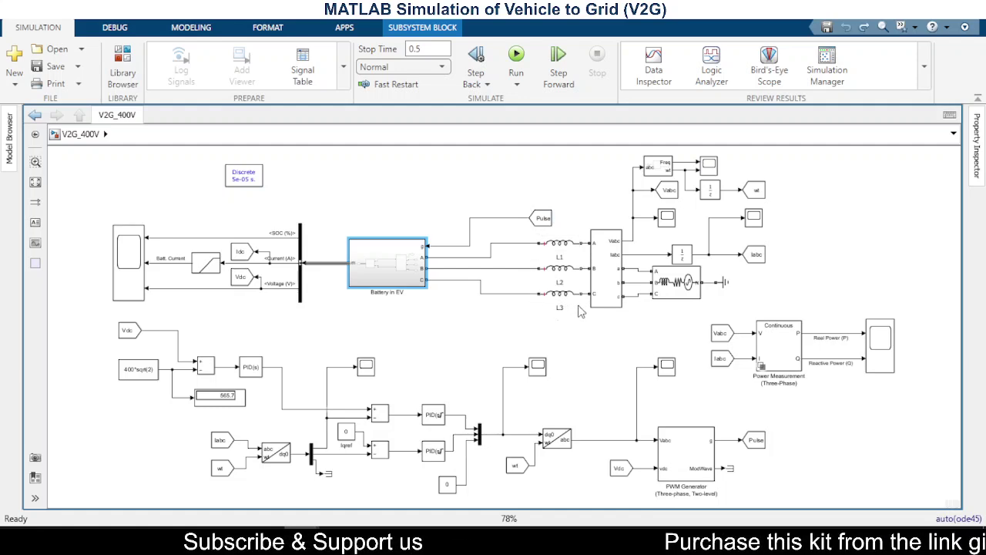
{"action": "left_click", "coordinate": [608, 289]}
{"action": "double_click", "coordinate": [609, 290]}
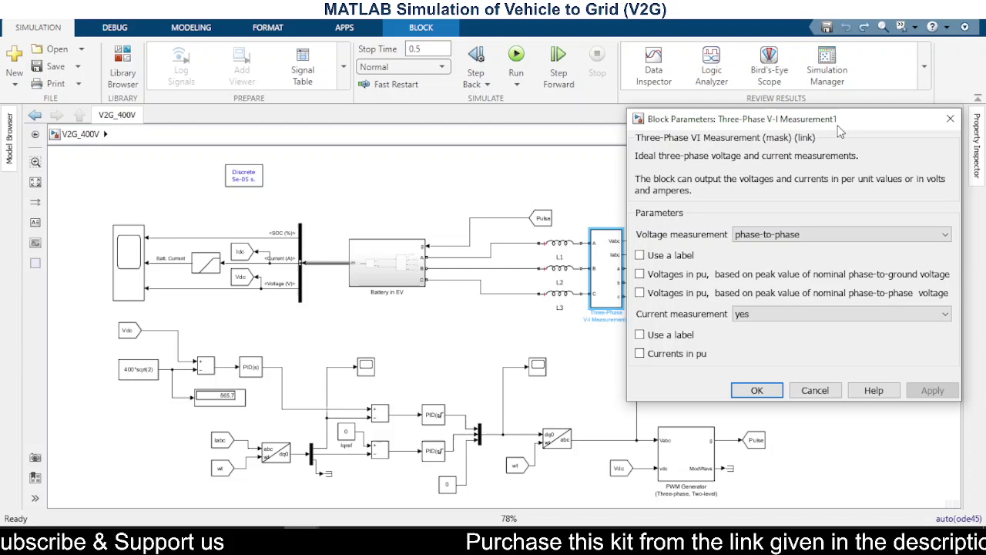
{"action": "left_click_drag", "start_coordinate": [838, 127], "coordinate": [359, 155]}
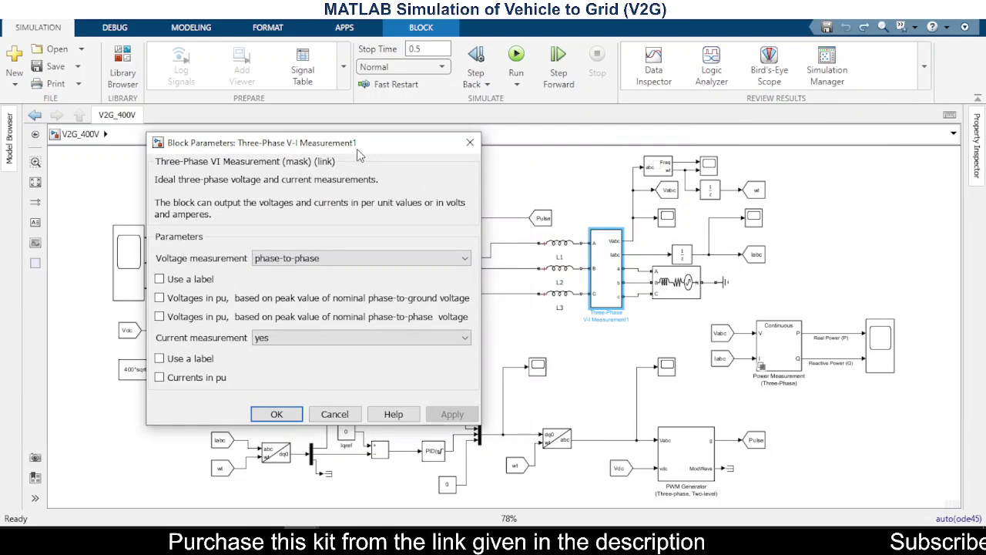
{"action": "left_click", "coordinate": [470, 143]}
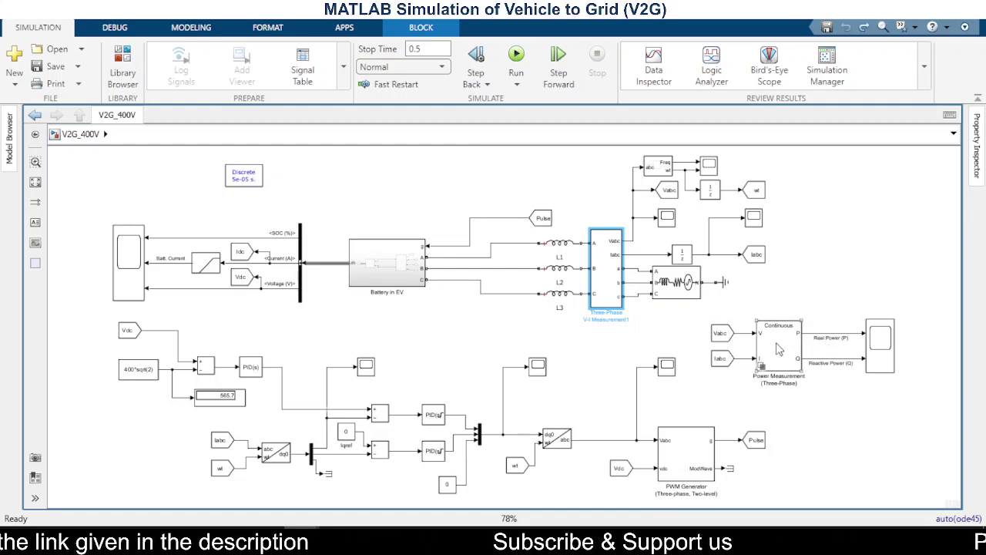
{"action": "left_click", "coordinate": [600, 184]}
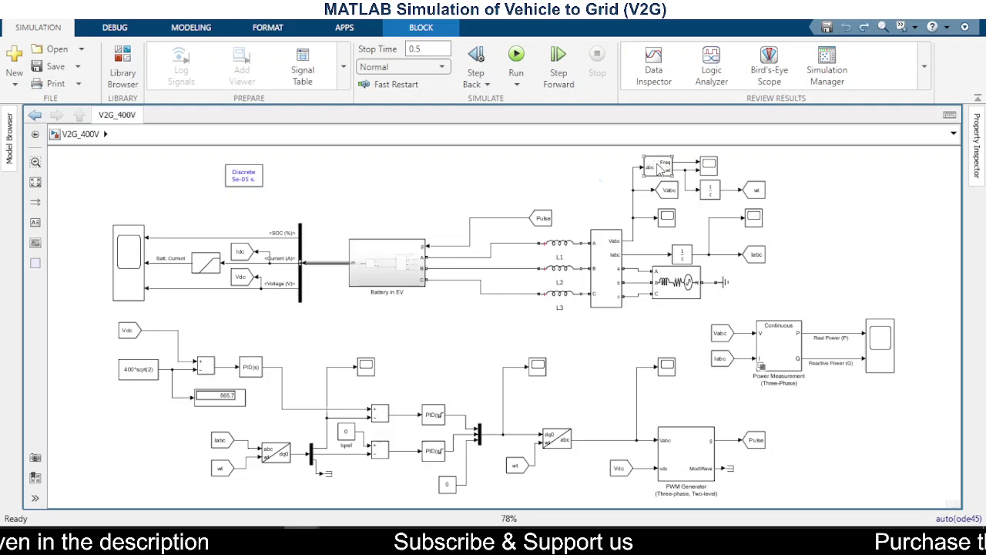
{"action": "left_click", "coordinate": [664, 168]}
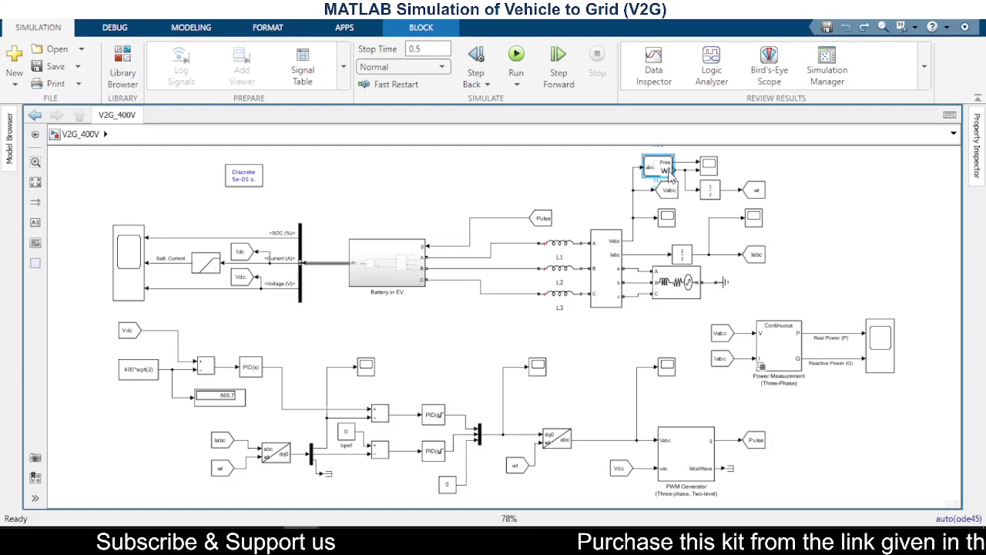
{"action": "left_click", "coordinate": [586, 190]}
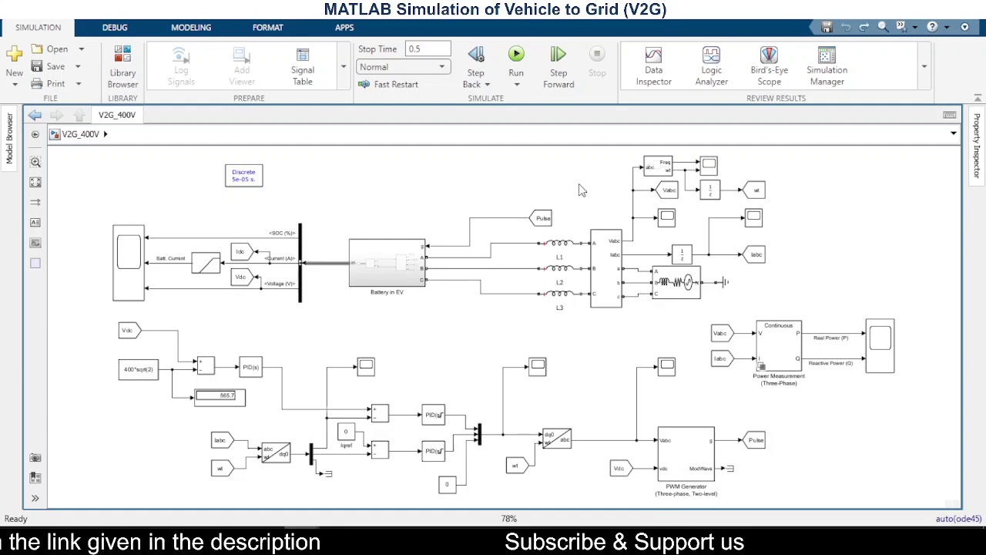
{"action": "left_click", "coordinate": [669, 190]}
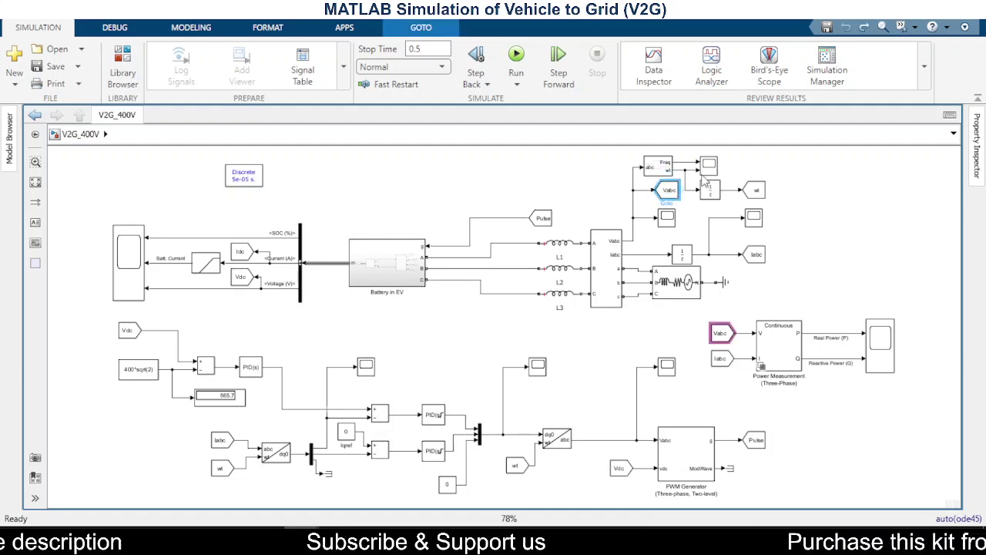
{"action": "left_click", "coordinate": [709, 164]}
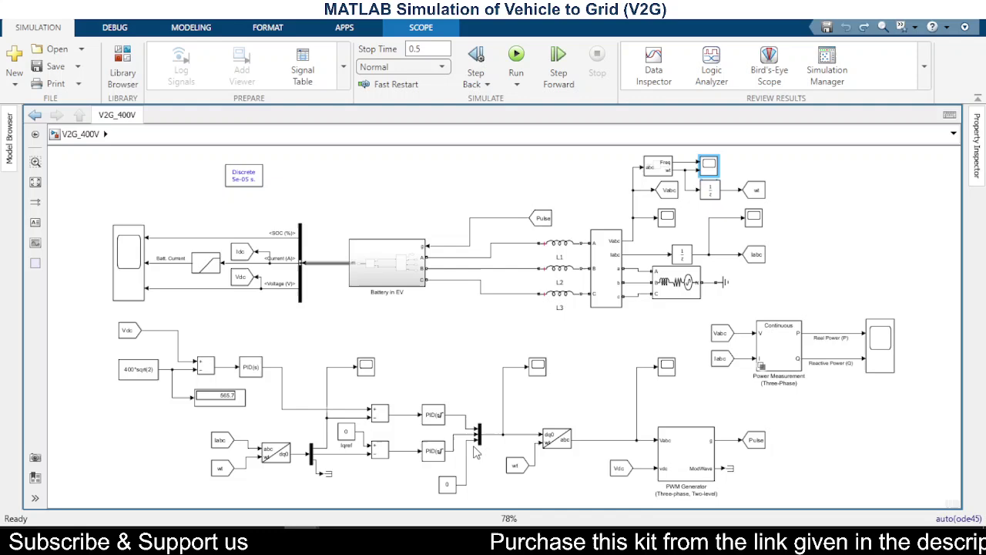
{"action": "left_click", "coordinate": [603, 367]}
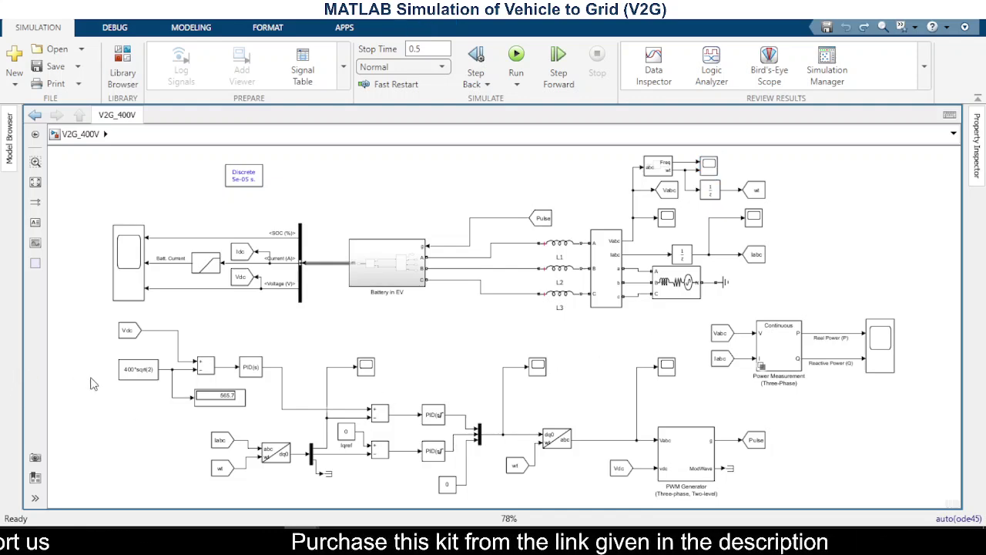
{"action": "double_click", "coordinate": [677, 286]}
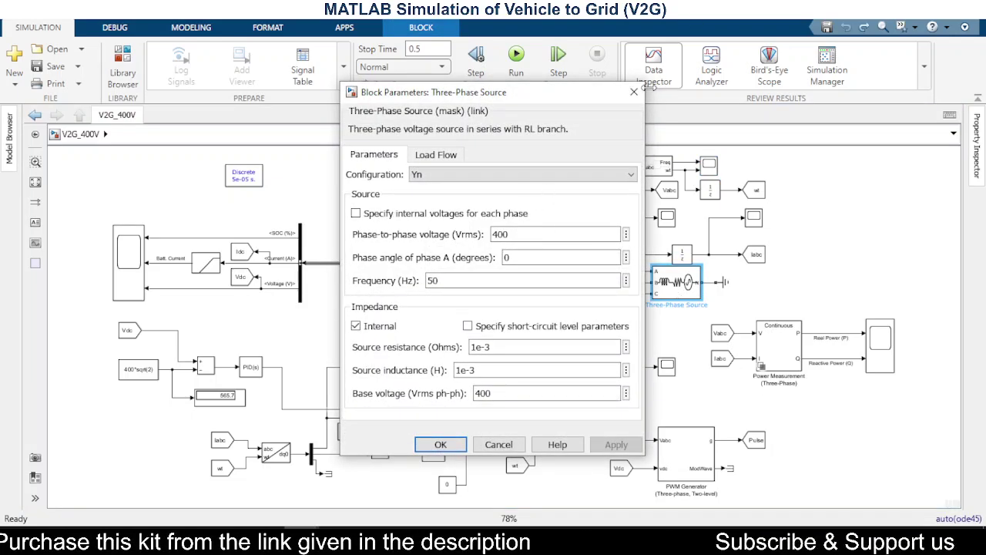
{"action": "left_click", "coordinate": [634, 94]}
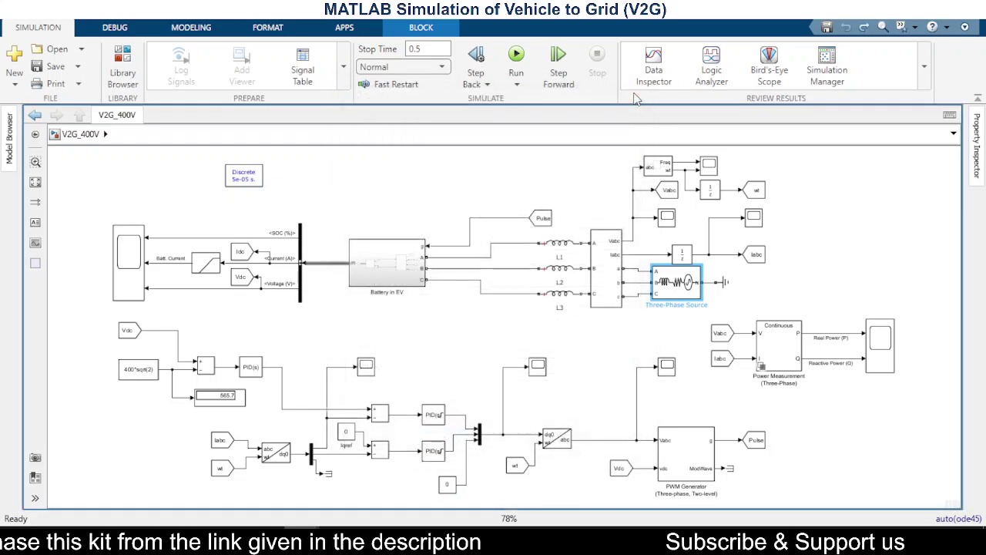
{"action": "left_click", "coordinate": [157, 436]}
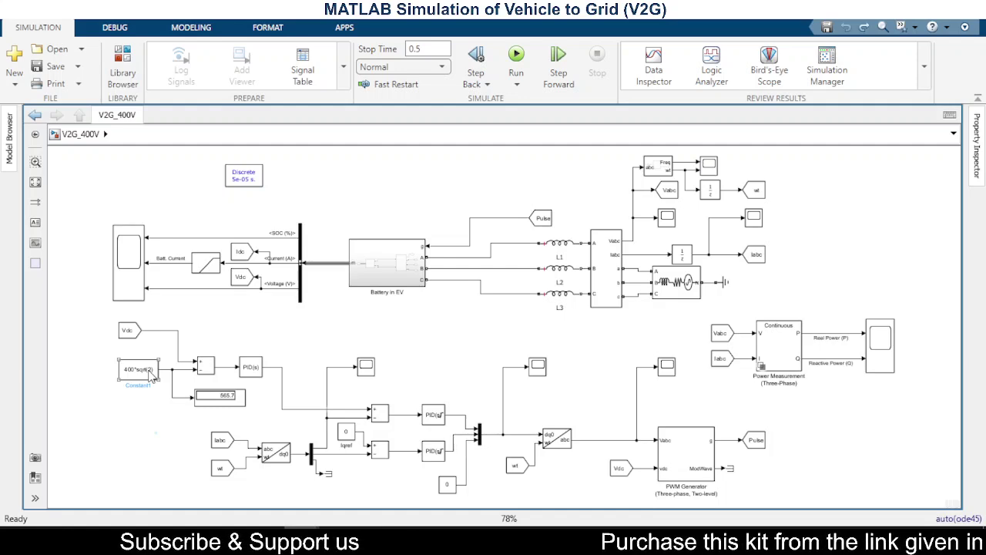
{"action": "left_click", "coordinate": [114, 336]}
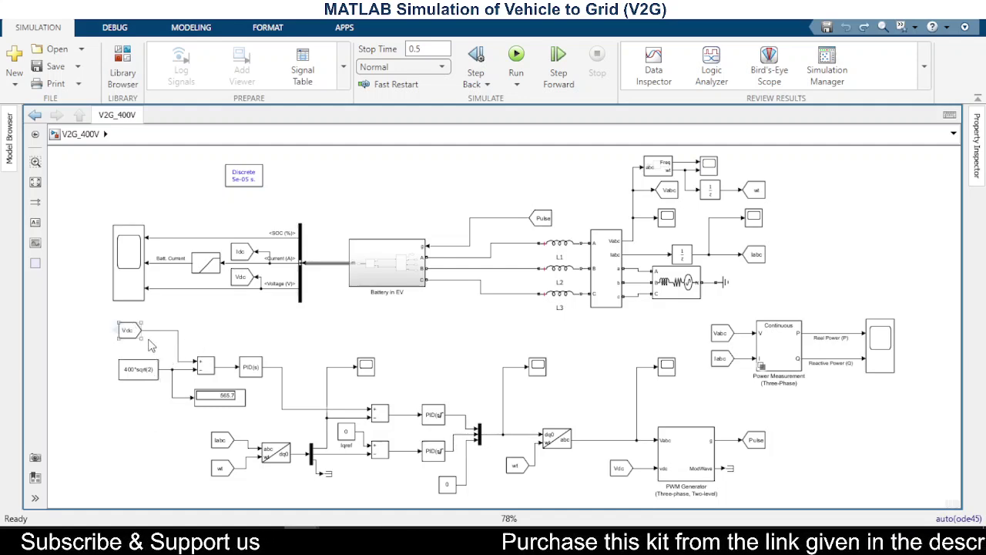
{"action": "left_click", "coordinate": [129, 331]}
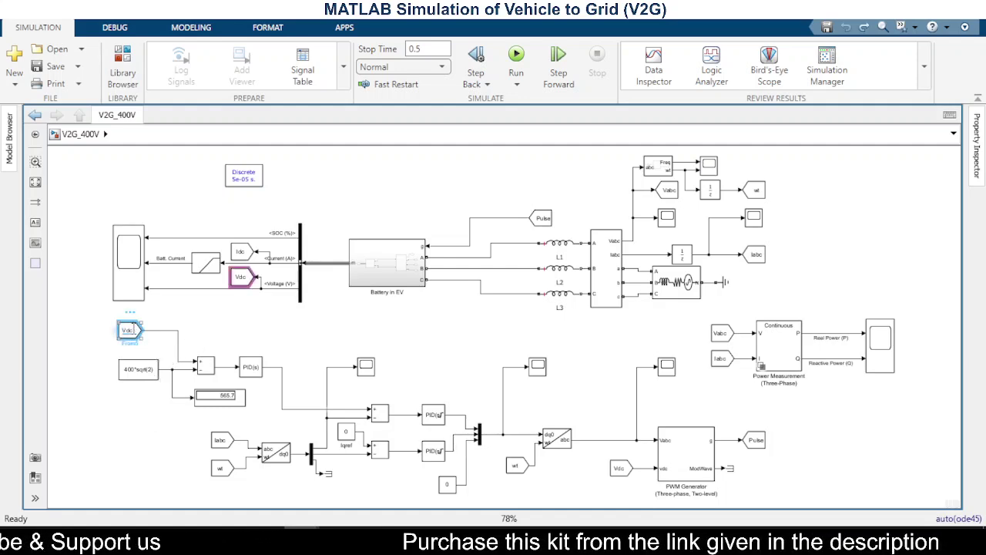
{"action": "left_click", "coordinate": [179, 327]}
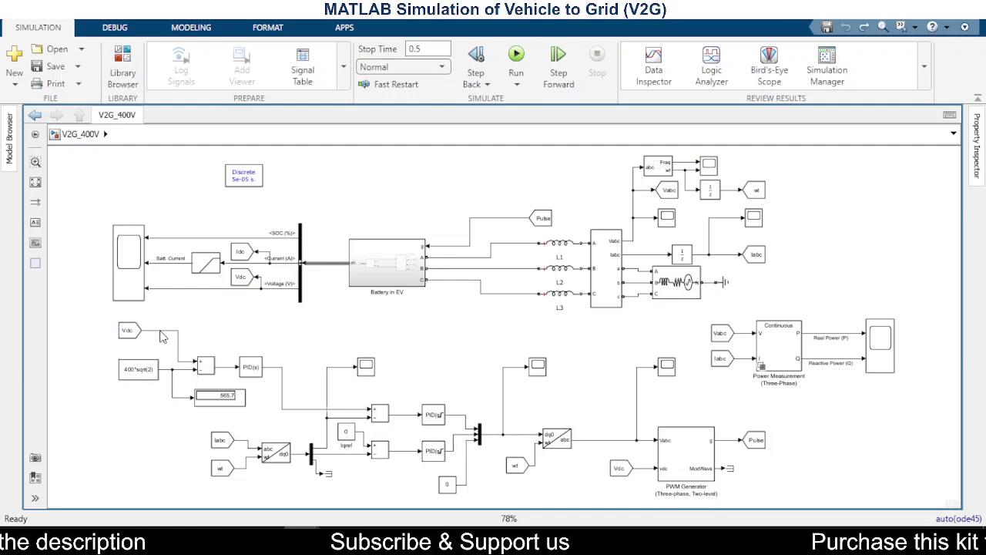
{"action": "left_click", "coordinate": [139, 370]}
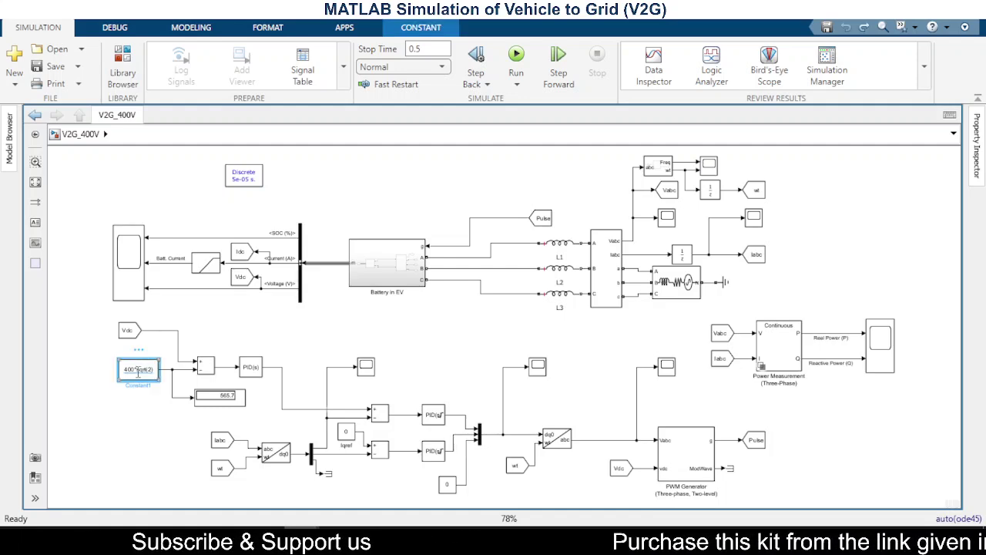
{"action": "left_click", "coordinate": [229, 369]}
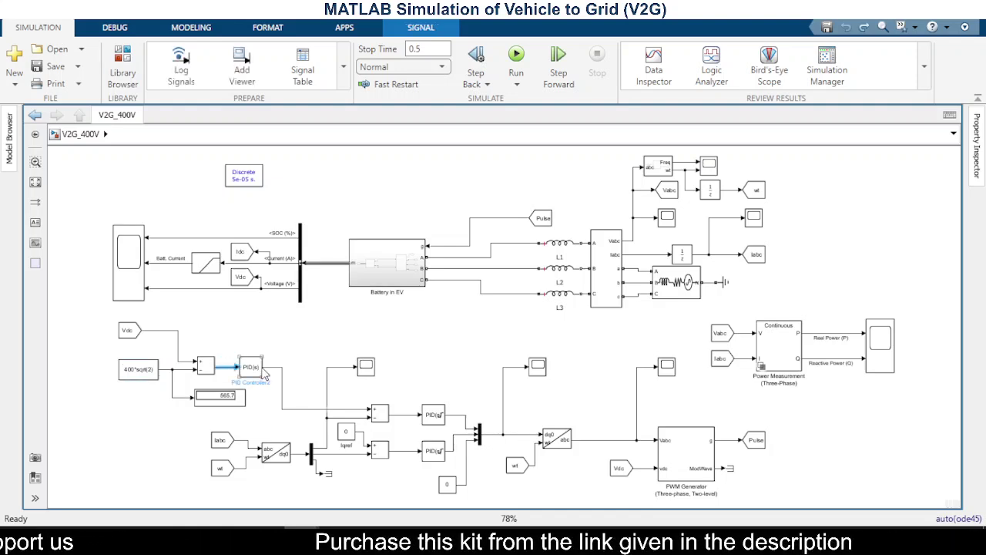
- Label the DC-voltage PID output signal 'Idref' and highlight its path to the sum block
{"action": "left_click", "coordinate": [257, 369]}
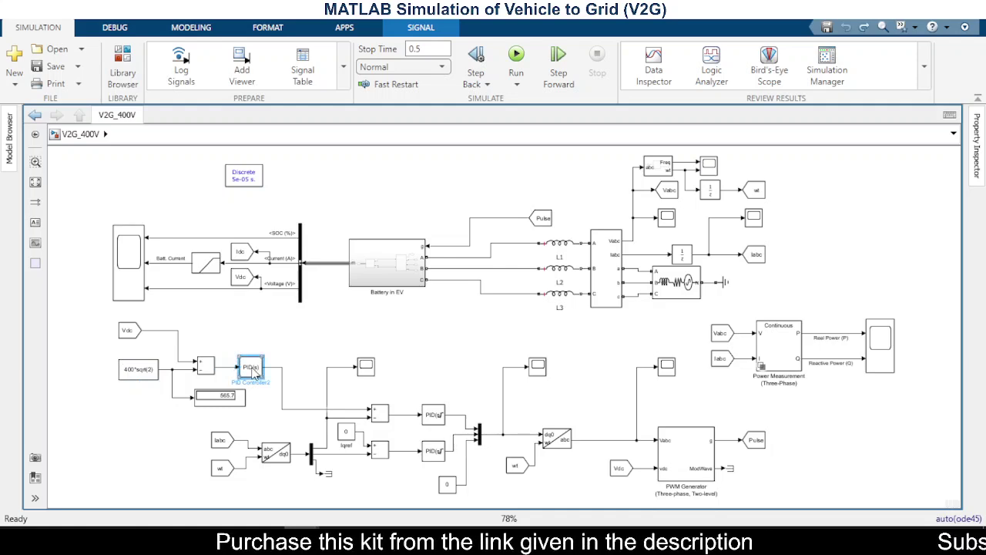
{"action": "left_click", "coordinate": [313, 410]}
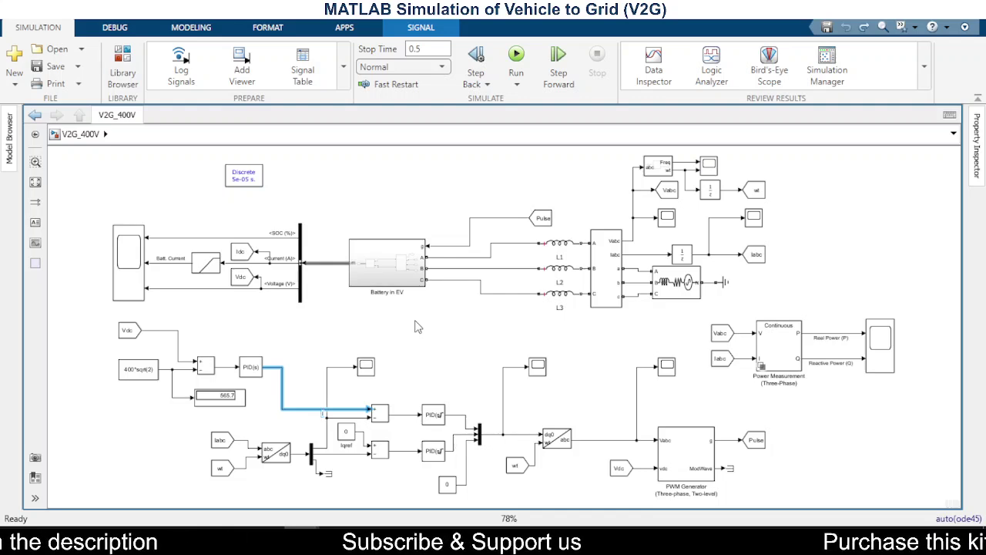
{"action": "type", "text": "Idre"}
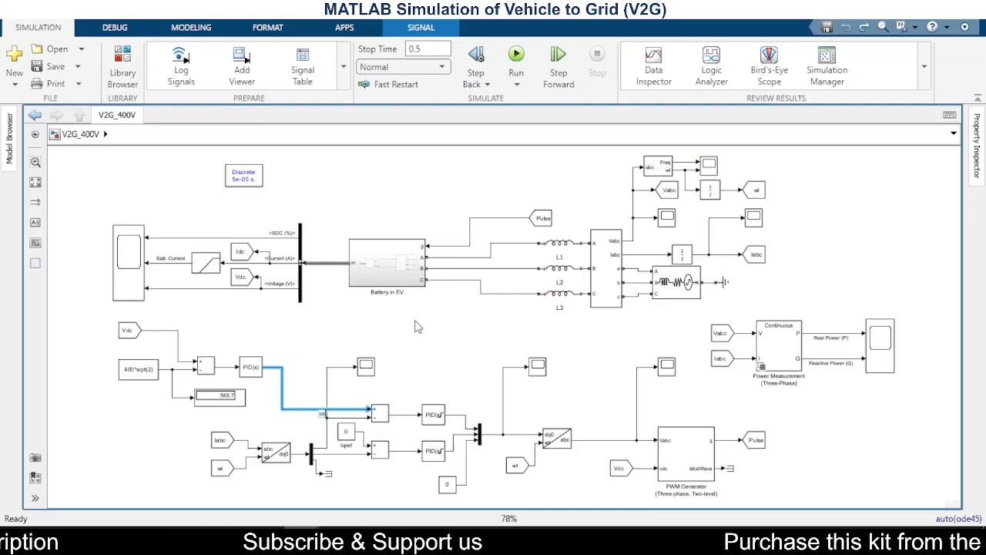
{"action": "type", "text": "f"}
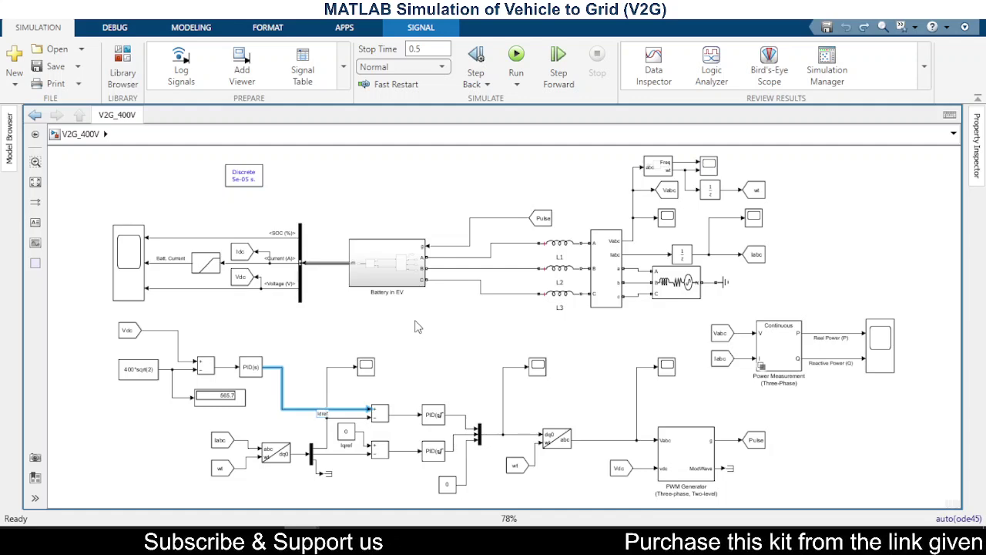
{"action": "left_click", "coordinate": [302, 341]}
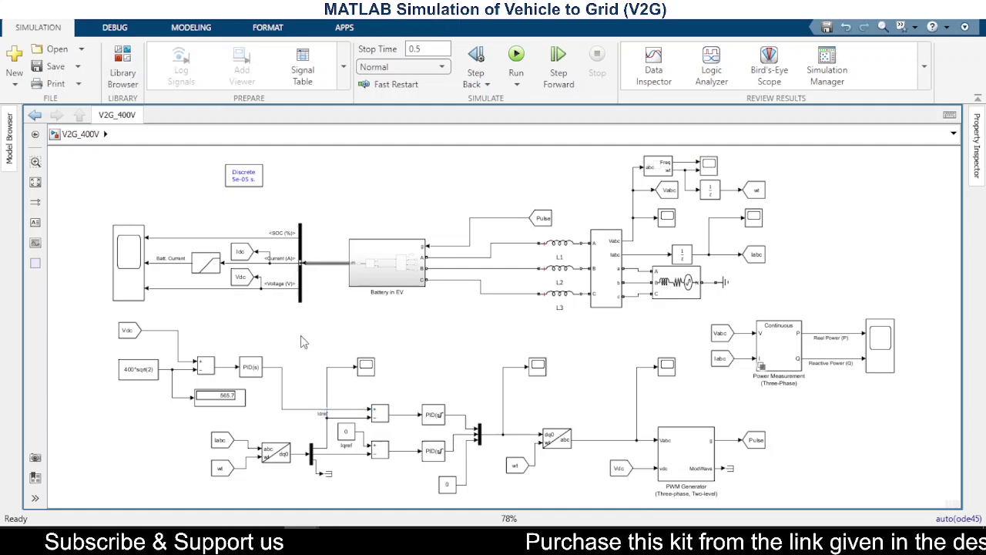
{"action": "left_click", "coordinate": [346, 414]}
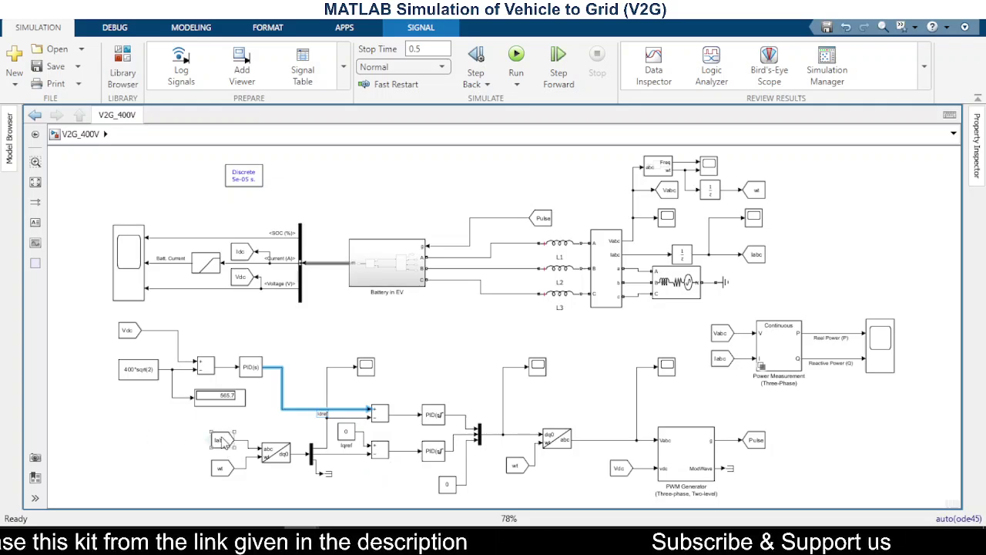
{"action": "left_click", "coordinate": [222, 440]}
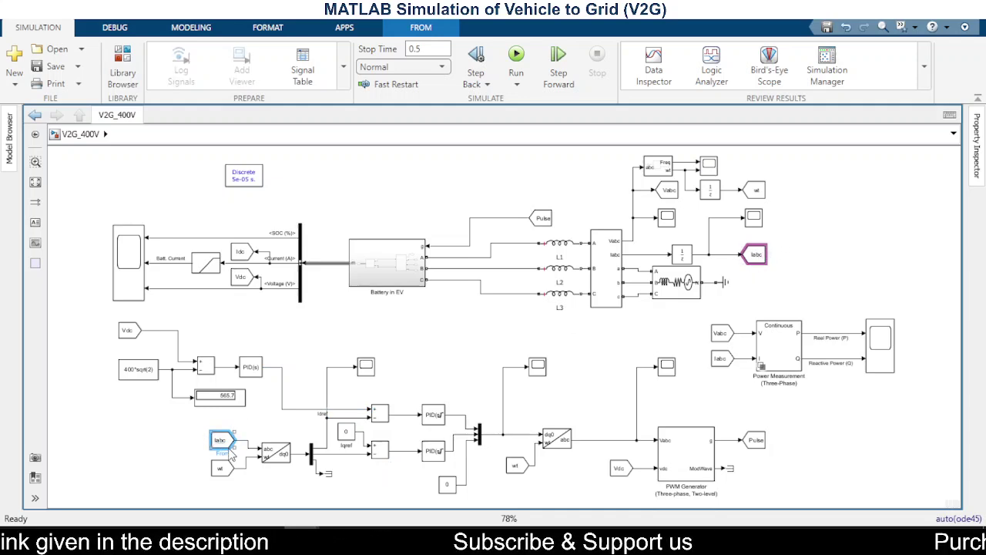
{"action": "left_click", "coordinate": [170, 485]}
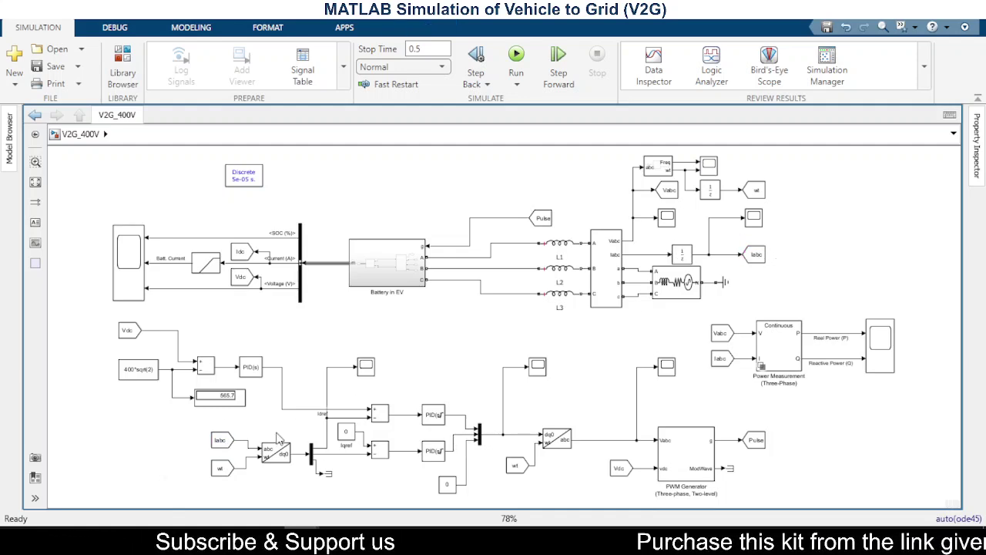
{"action": "left_click", "coordinate": [223, 440]}
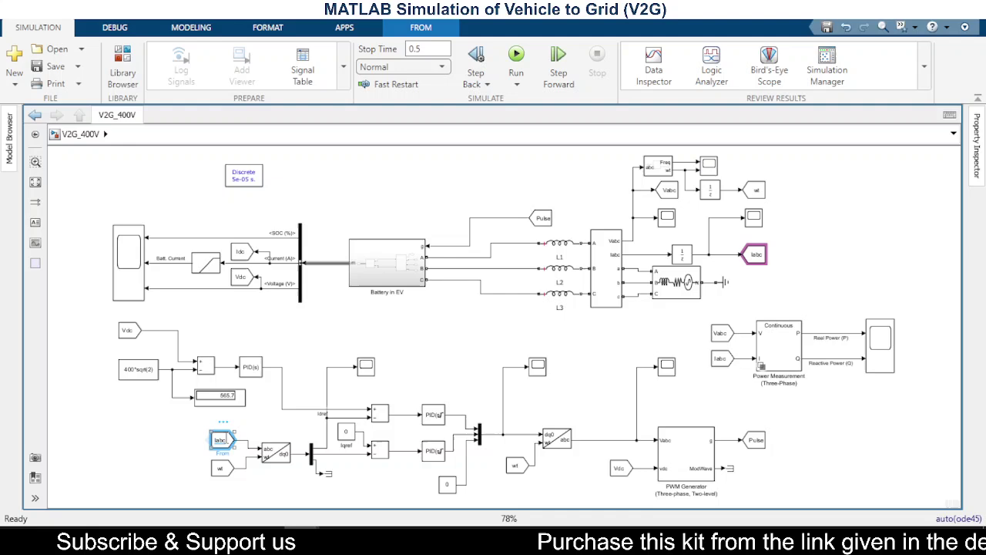
{"action": "left_click", "coordinate": [284, 454]}
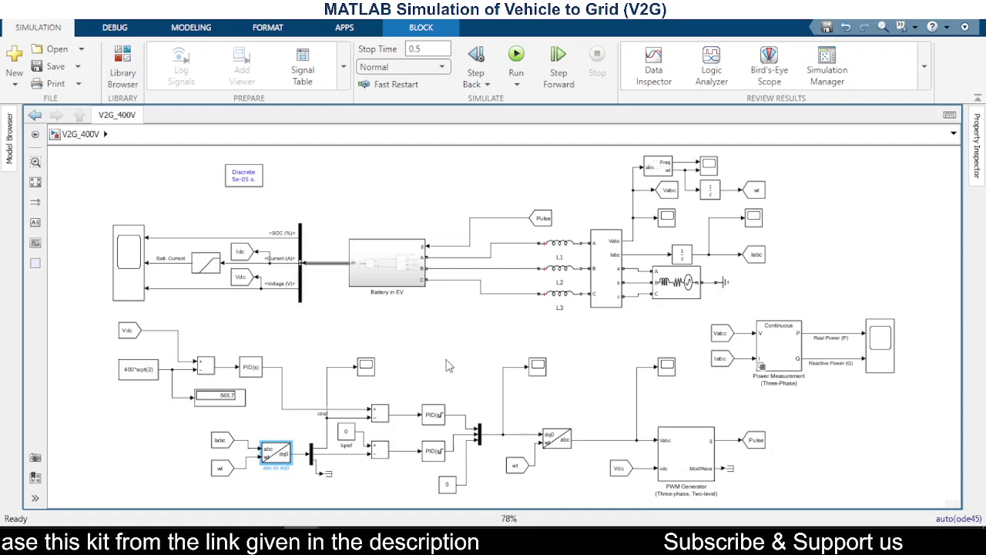
{"action": "left_click", "coordinate": [403, 416]}
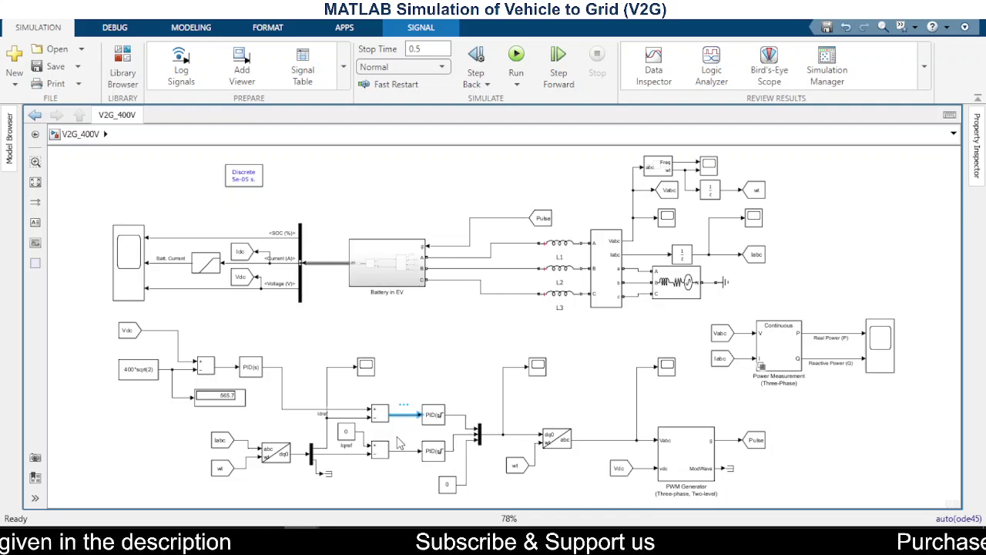
{"action": "left_click", "coordinate": [402, 451]}
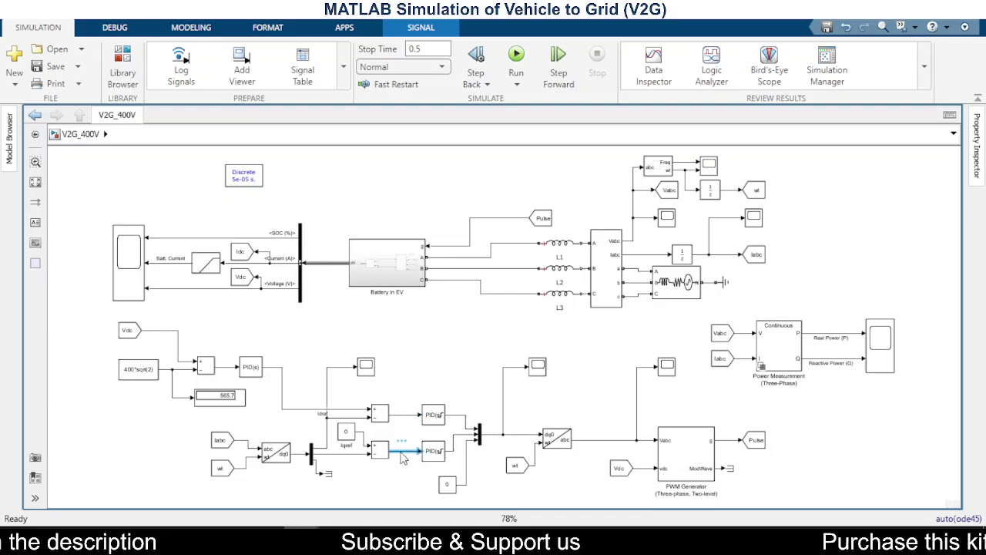
{"action": "left_click", "coordinate": [408, 416]}
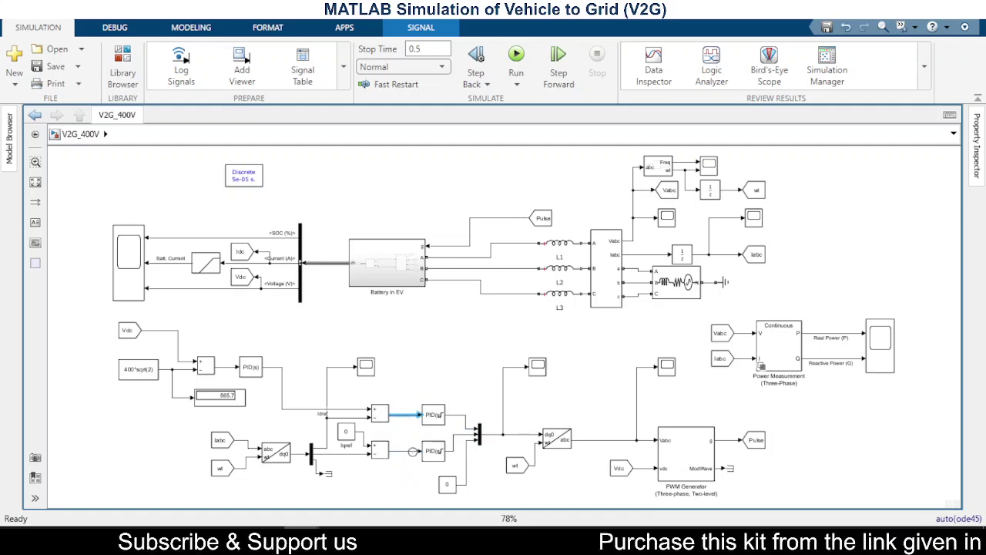
{"action": "left_click", "coordinate": [570, 444]}
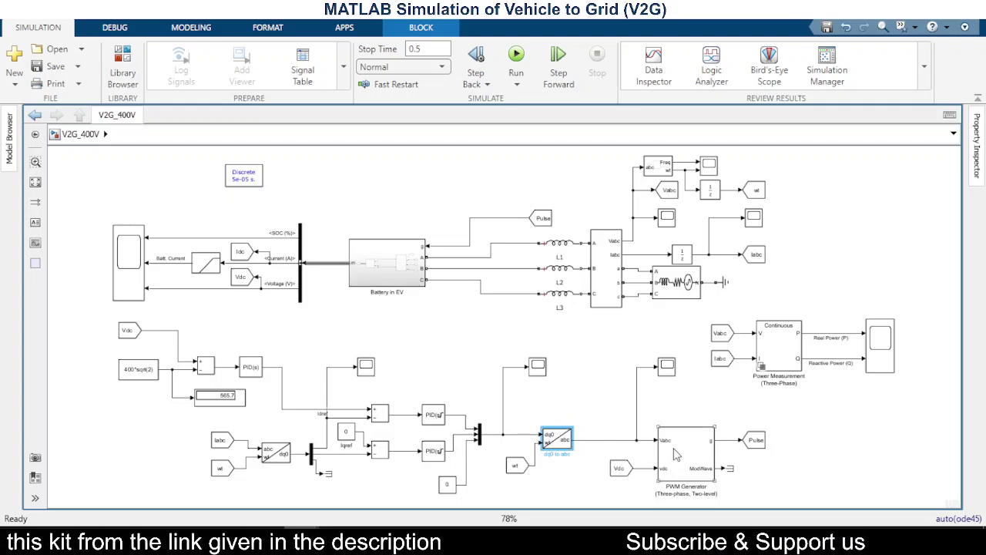
{"action": "left_click", "coordinate": [676, 455]}
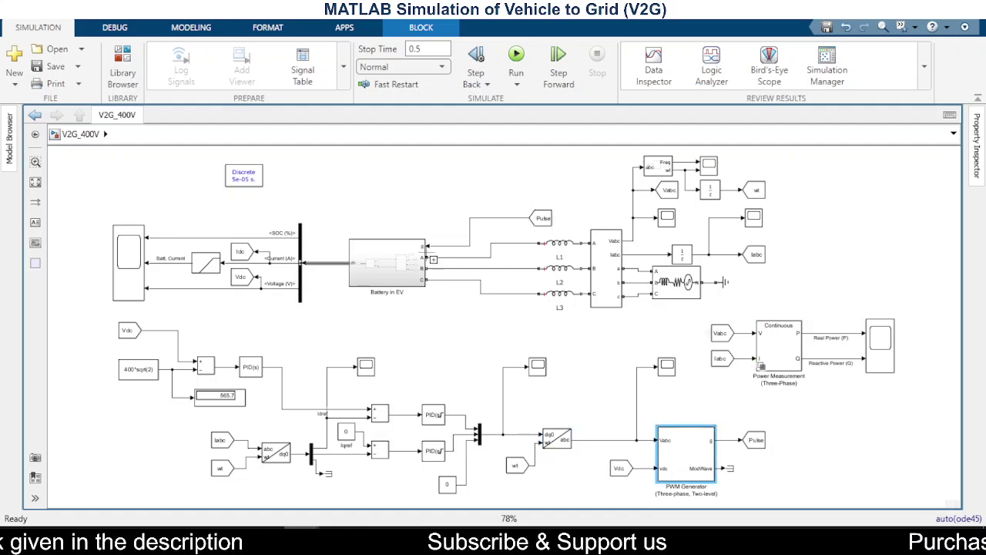
- Run the 0.5 s simulation and view the three-phase currents in Scope3
{"action": "left_click", "coordinate": [517, 56]}
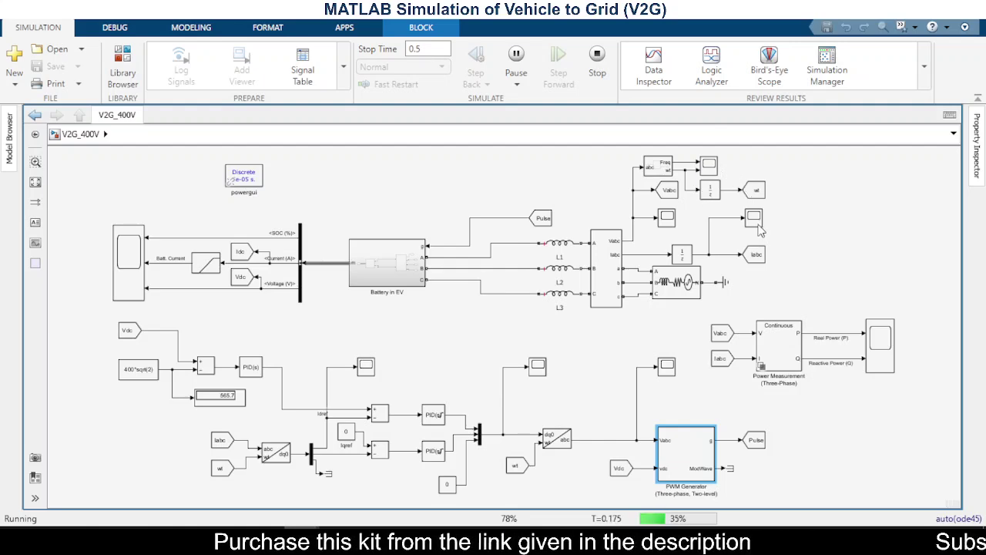
{"action": "double_click", "coordinate": [754, 218]}
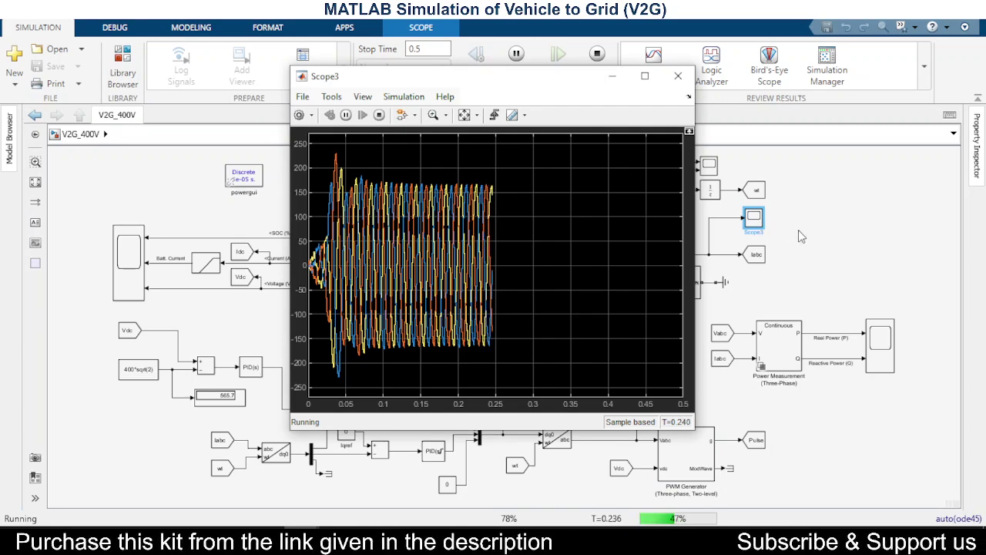
{"action": "left_click", "coordinate": [798, 230]}
{"action": "left_click", "coordinate": [798, 230]}
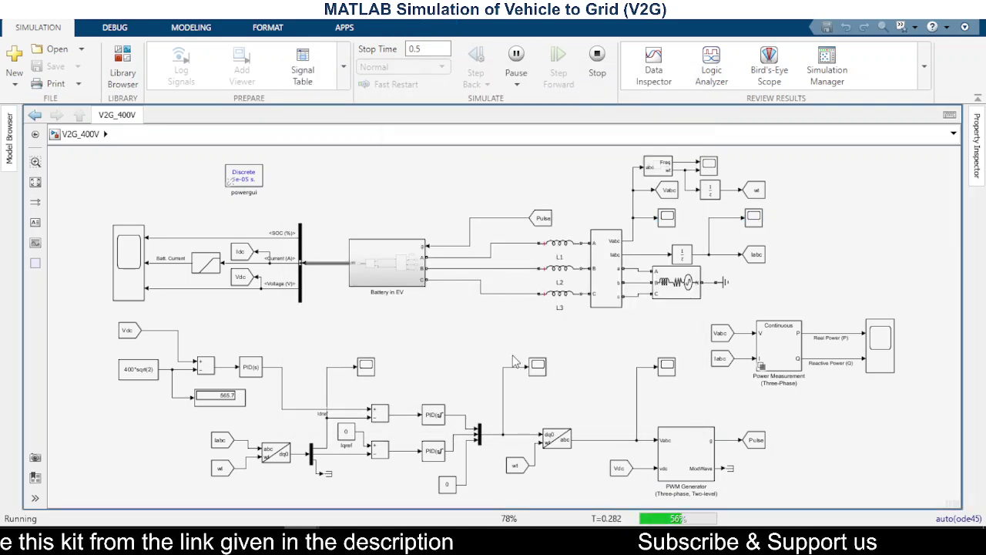
- Check the Real and Reactive Power plots, then the battery SOC, current and voltage scope
{"action": "left_click", "coordinate": [884, 348]}
{"action": "double_click", "coordinate": [883, 348]}
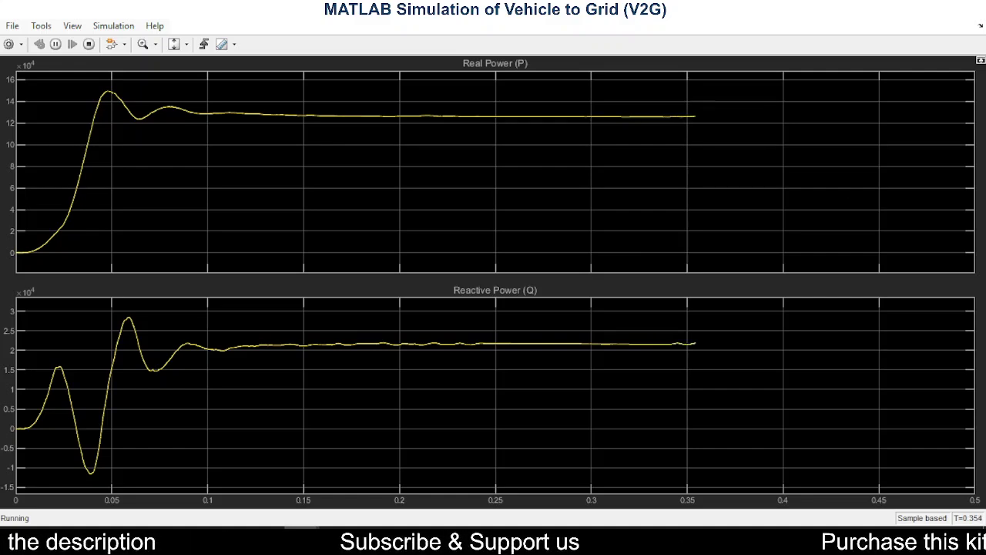
{"action": "key", "text": "alt+Tab"}
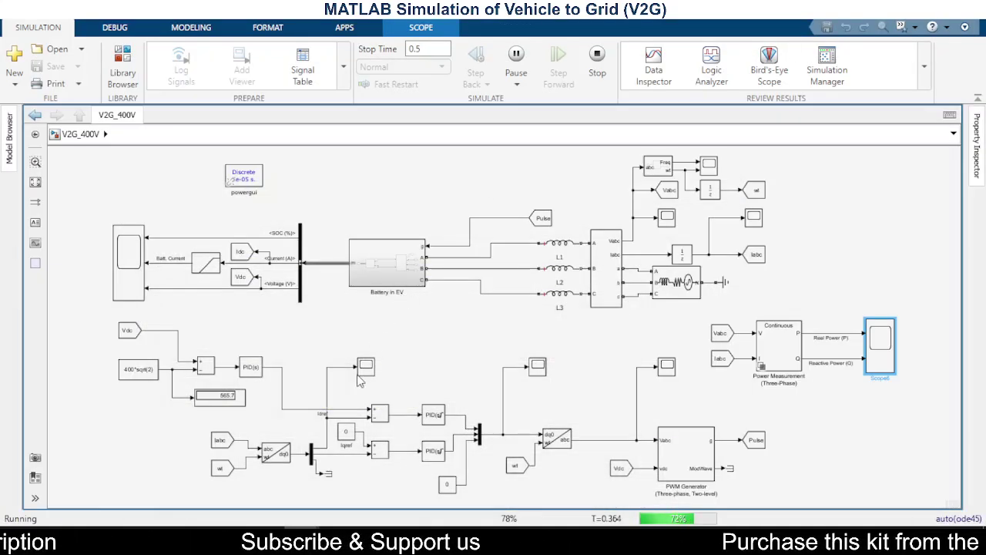
{"action": "double_click", "coordinate": [126, 261]}
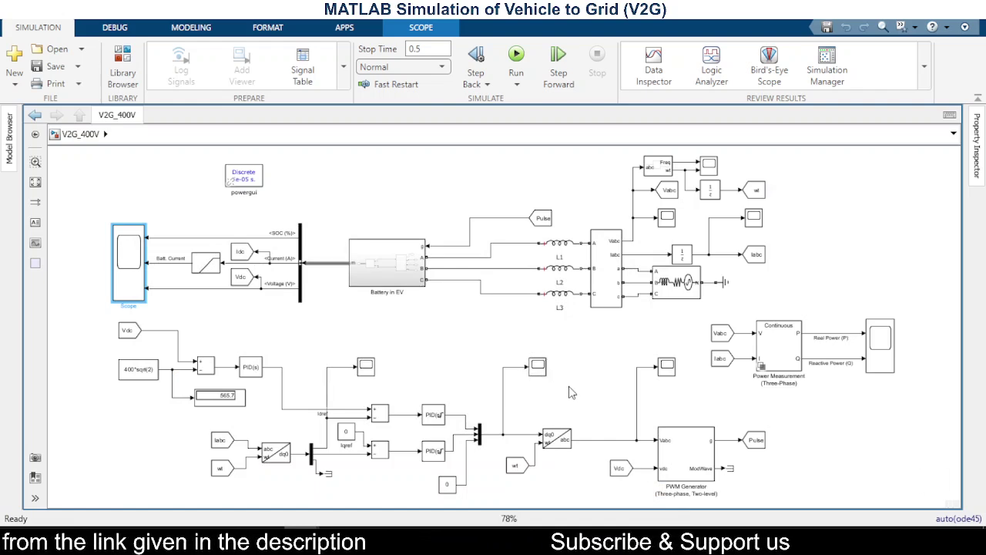
{"action": "left_click", "coordinate": [624, 324]}
{"action": "double_click", "coordinate": [668, 220]}
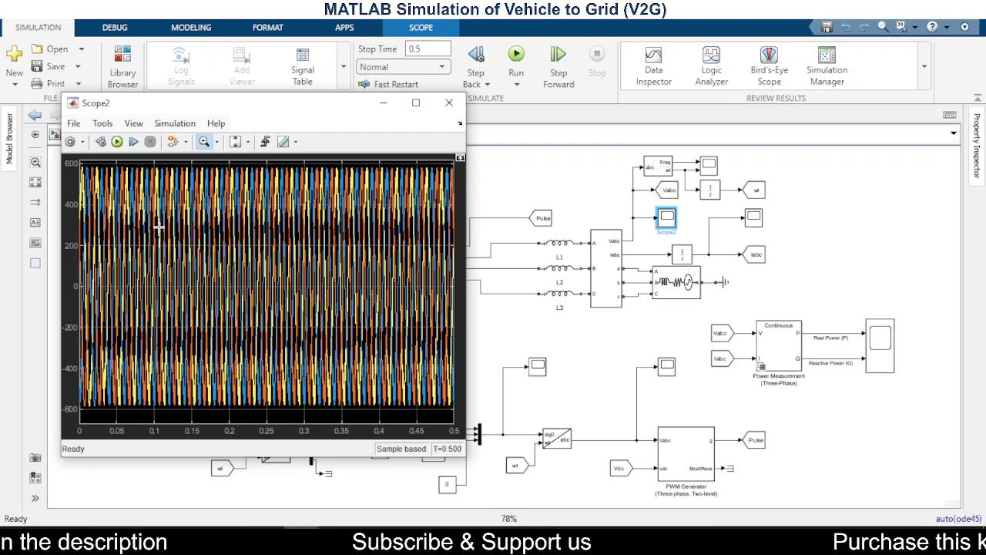
{"action": "left_click", "coordinate": [414, 107]}
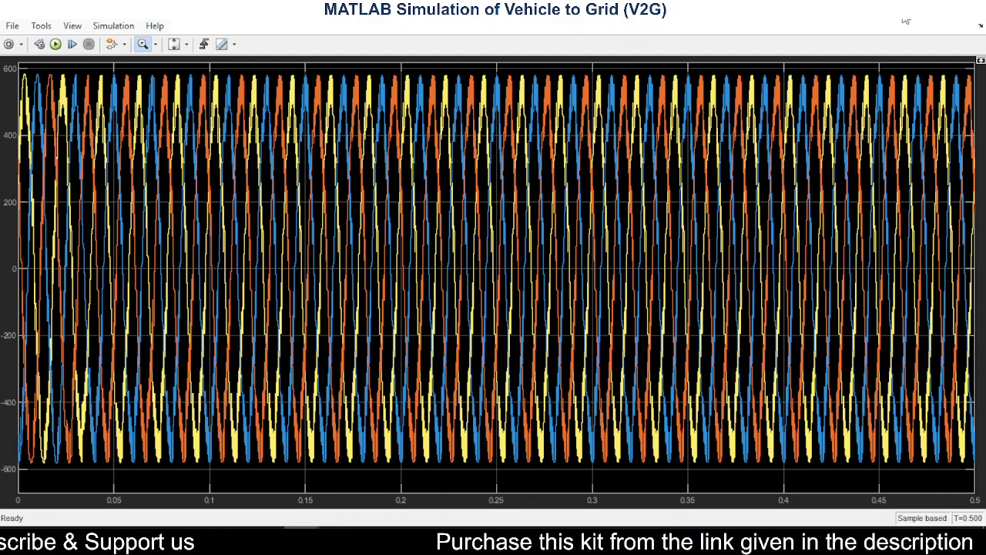
{"action": "left_click", "coordinate": [906, 21]}
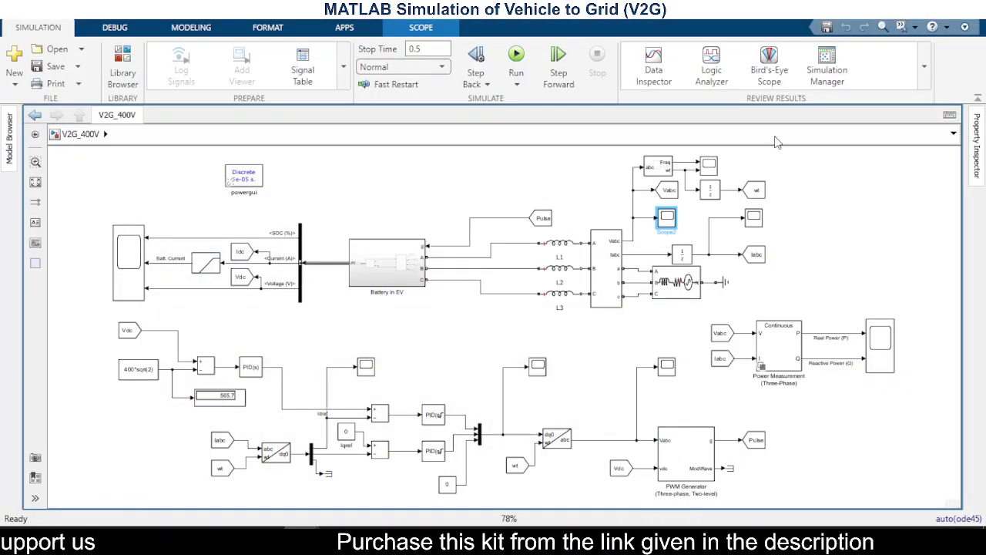
{"action": "left_click", "coordinate": [366, 368]}
{"action": "double_click", "coordinate": [365, 368]}
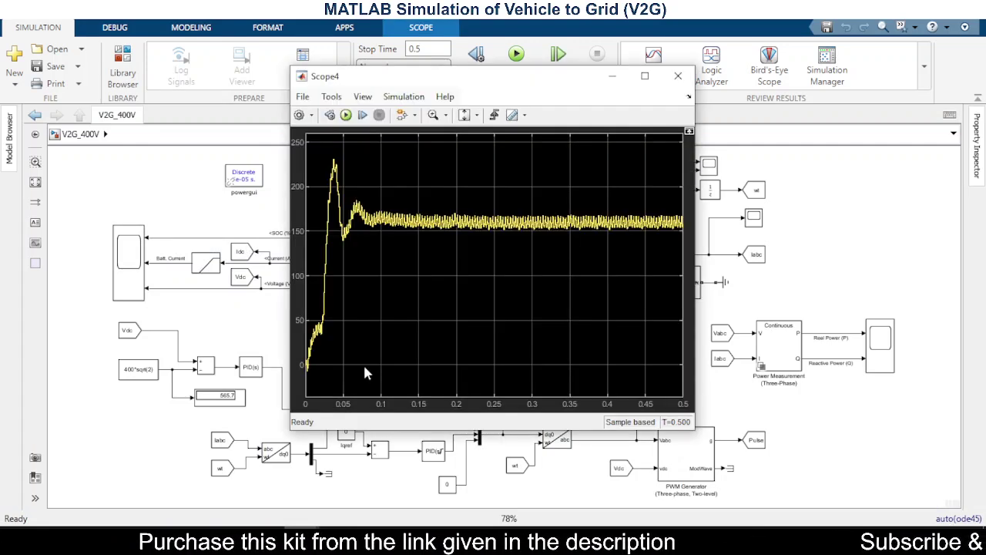
{"action": "left_click", "coordinate": [756, 295]}
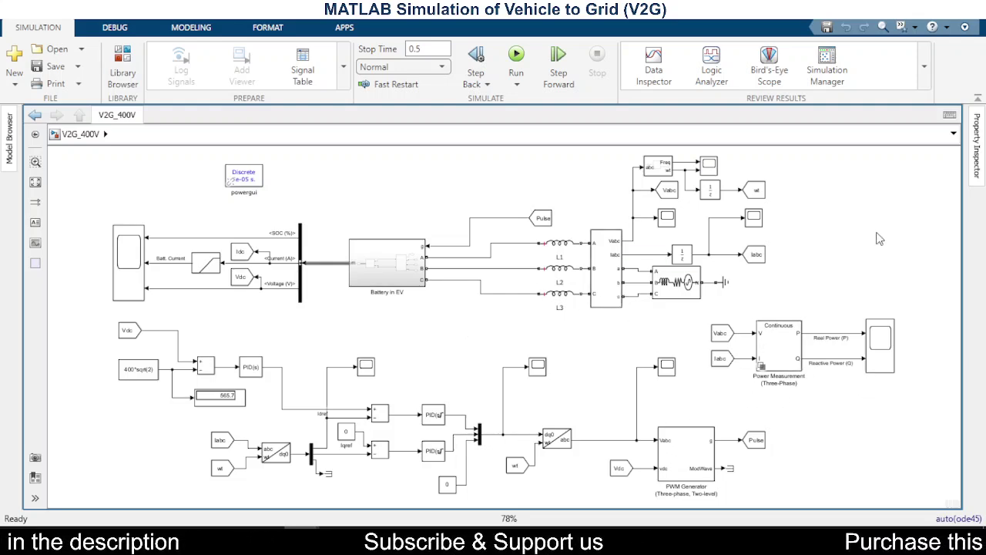
{"action": "double_click", "coordinate": [882, 354]}
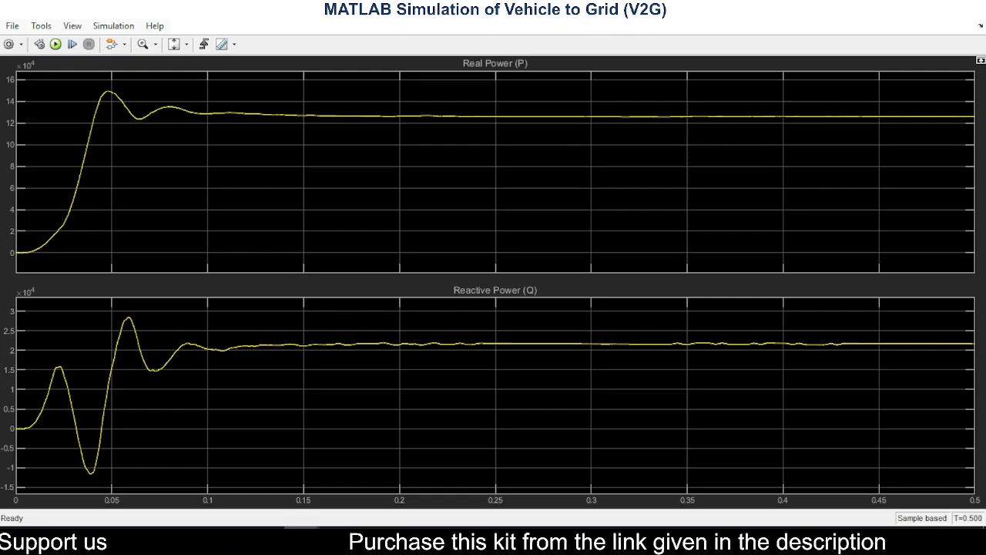
{"action": "key", "text": "alt+F4"}
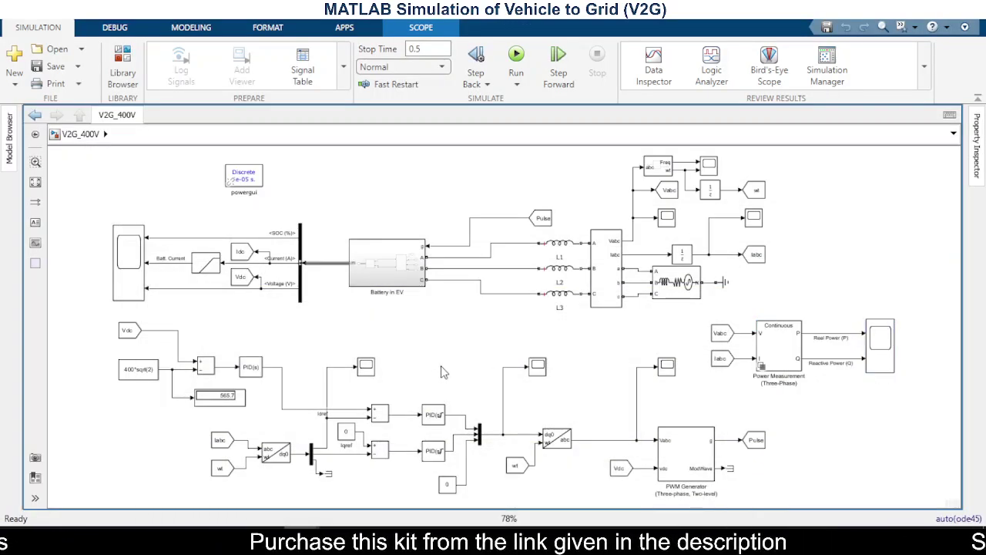